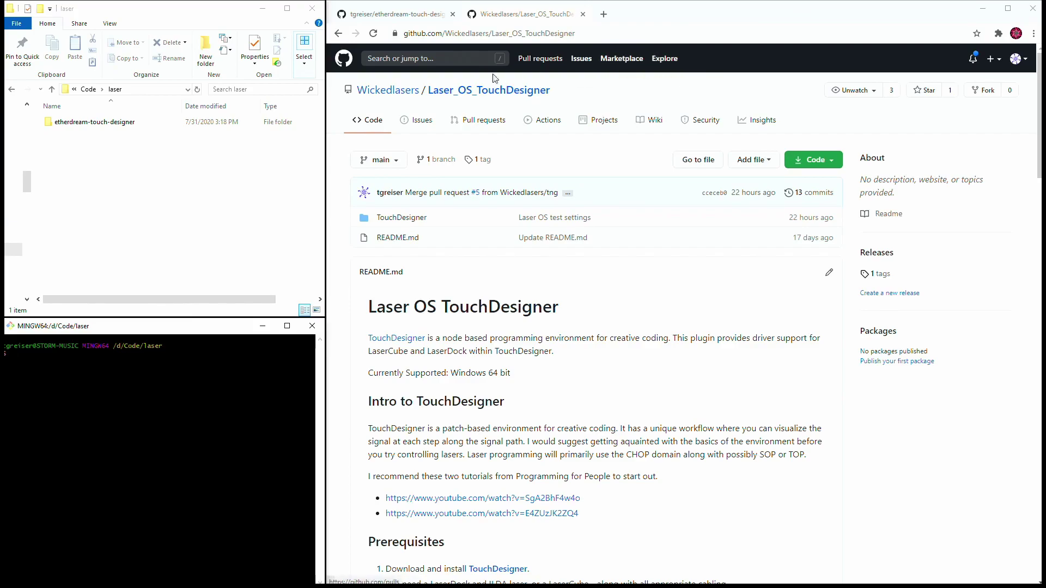
# Look over the downloadable assets on the project's GitHub releases page.
pyautogui.moveTo(416, 101)
pyautogui.click(886, 254)
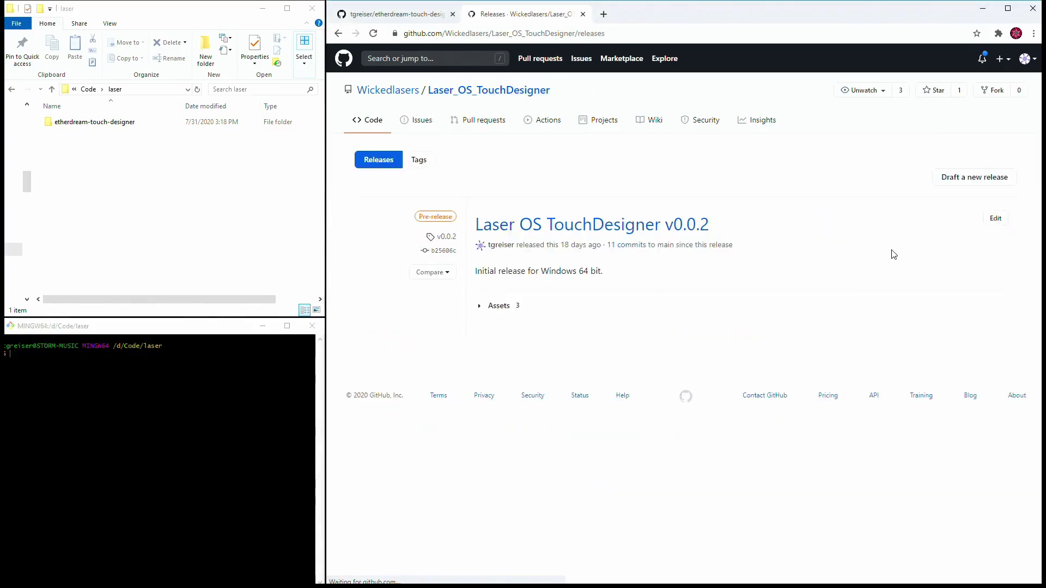
pyautogui.click(500, 307)
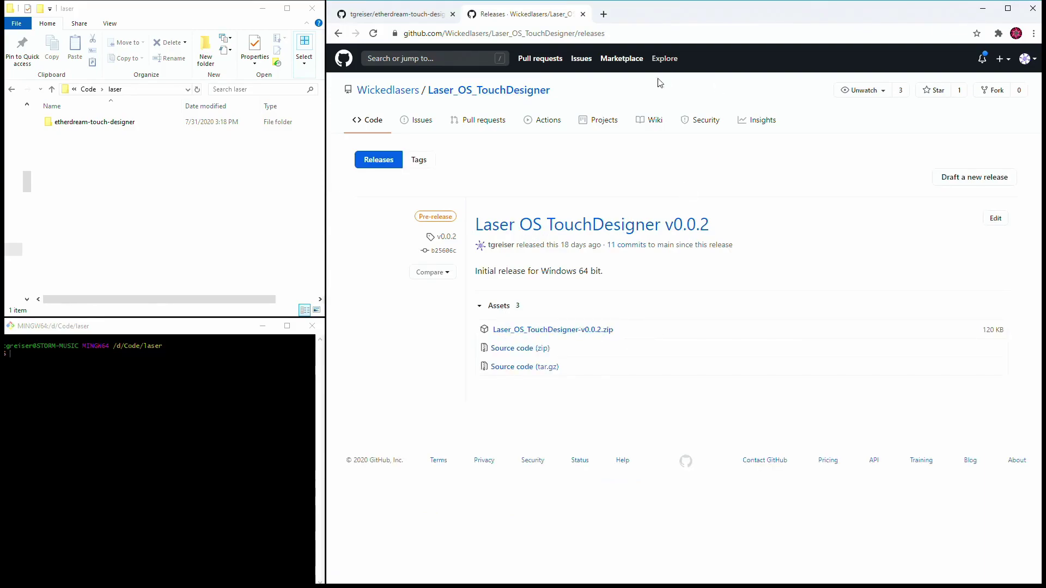
# Copy the repository's HTTPS clone URL and run git clone with it in Git Bash.
pyautogui.click(497, 91)
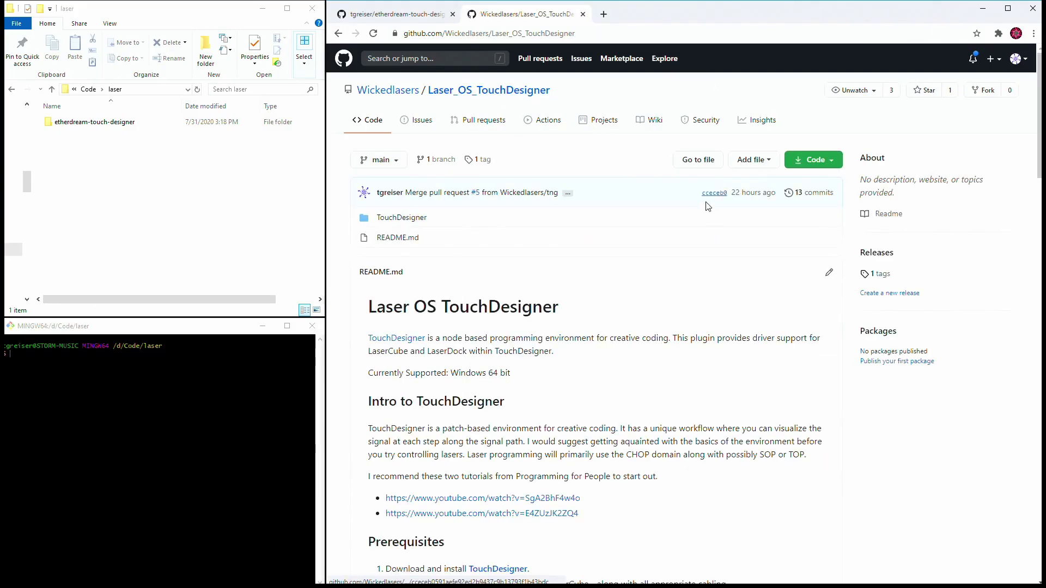
pyautogui.click(809, 161)
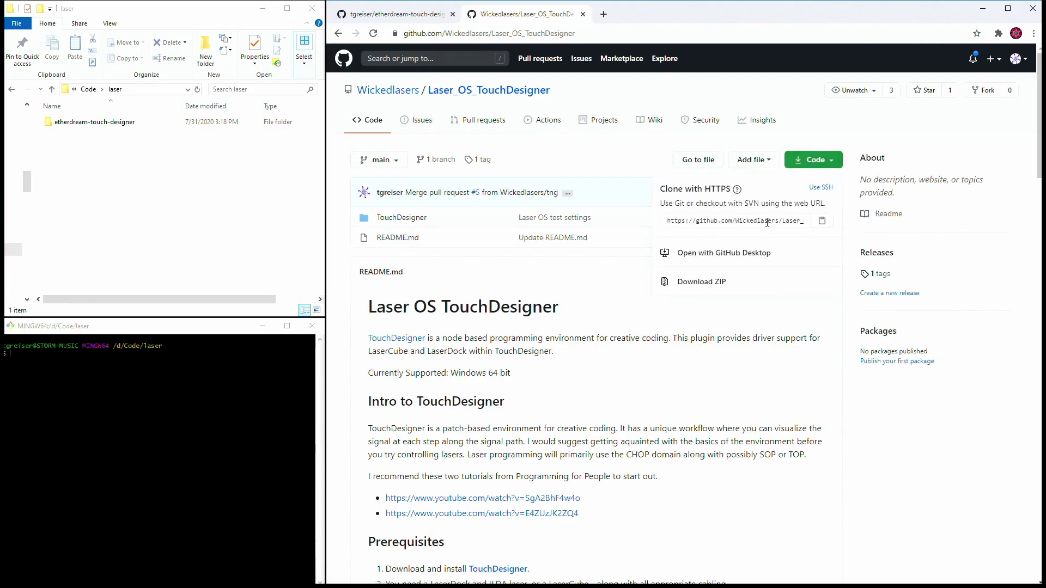
pyautogui.click(213, 388)
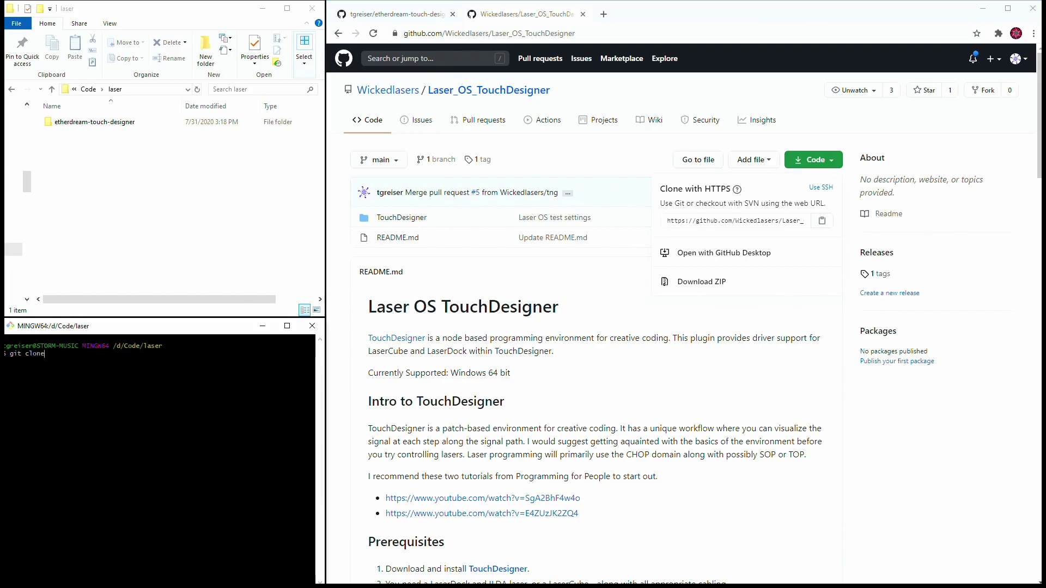
pyautogui.write('git clone')
pyautogui.rightClick(167, 384)
pyautogui.click(191, 410)
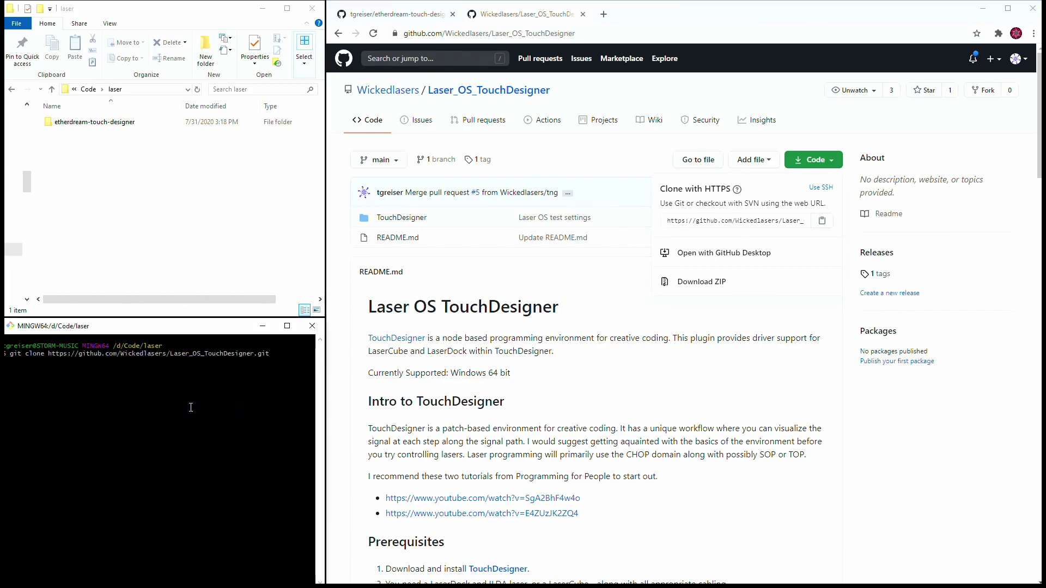
pyautogui.press('Return')
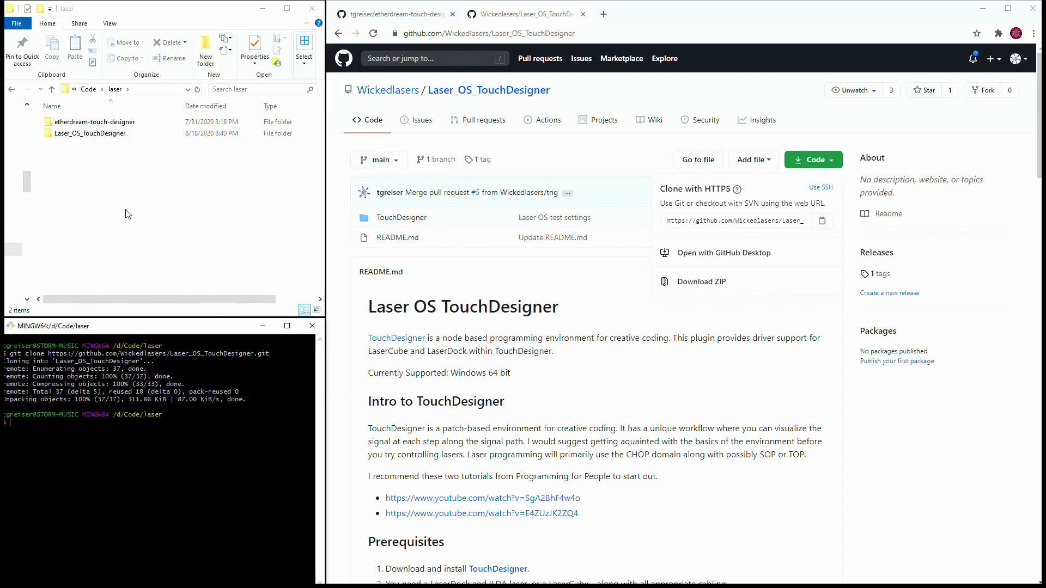
# Open Laser_OS_Test.toe from the Laser_OS_TouchDesigner\TouchDesigner folder.
pyautogui.doubleClick(81, 136)
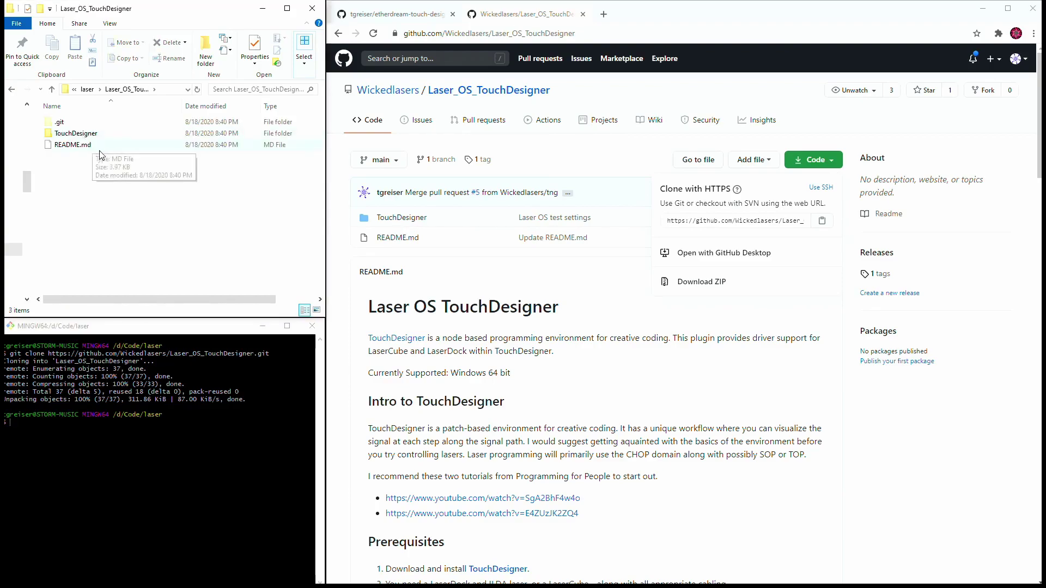
pyautogui.doubleClick(69, 134)
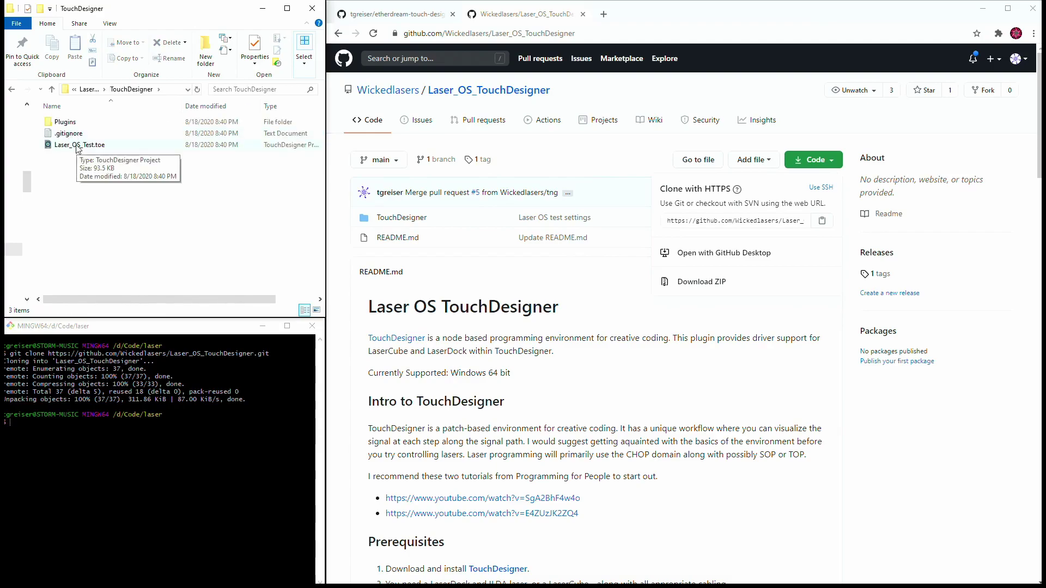
pyautogui.doubleClick(78, 146)
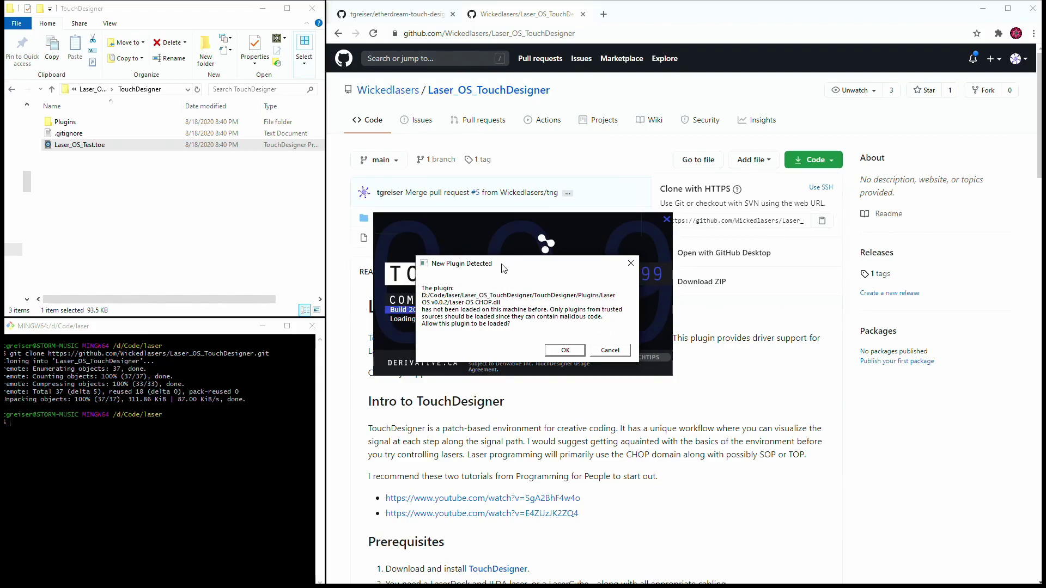
# Allow the Laser OS CHOP.dll plugin so Laser_OS_Test.toe finishes loading.
pyautogui.click(565, 350)
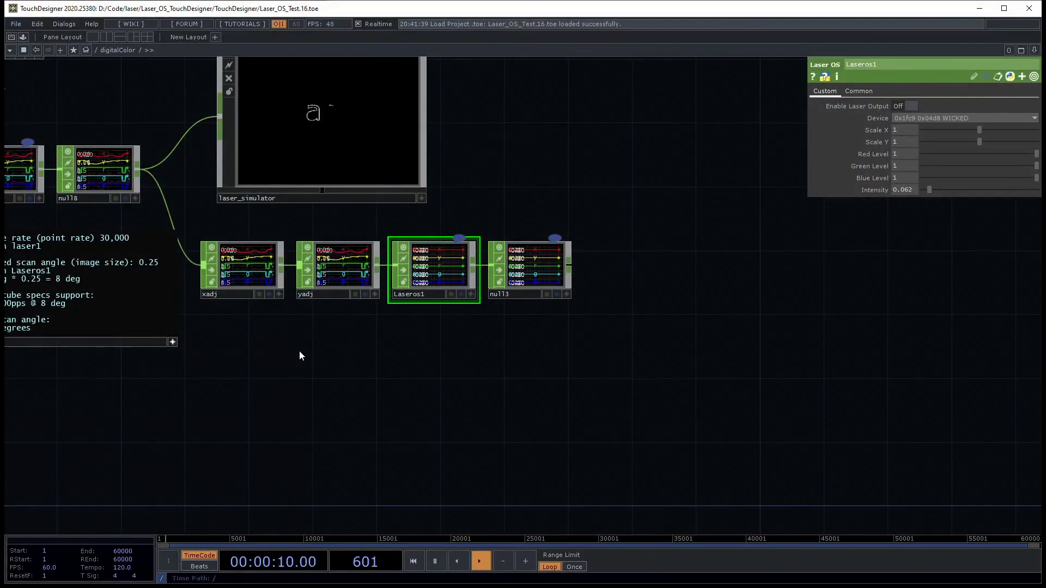
pyautogui.moveTo(303, 345); pyautogui.dragTo(403, 441)
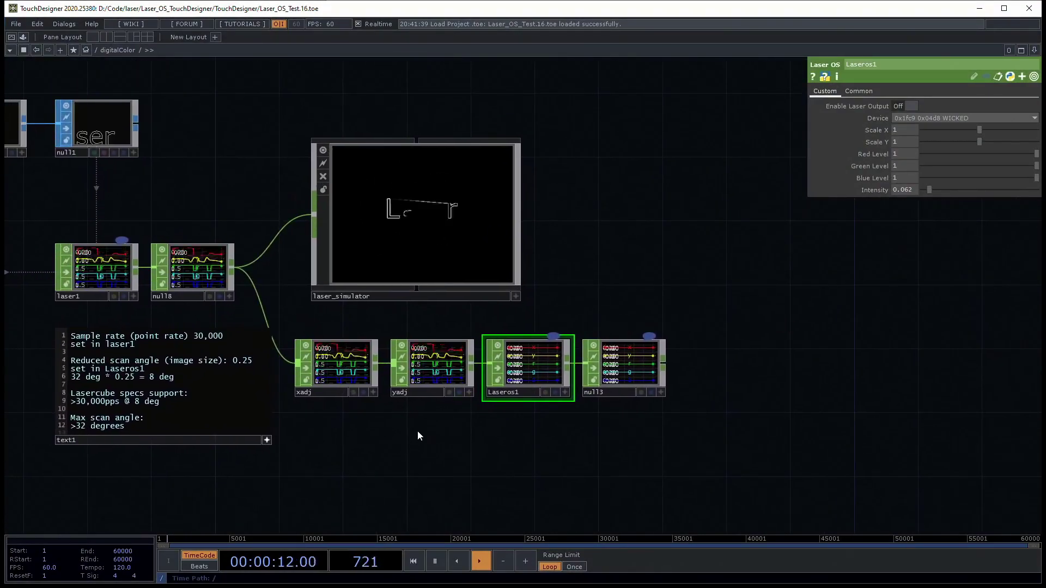
pyautogui.rightClick(531, 362)
pyautogui.click(553, 320)
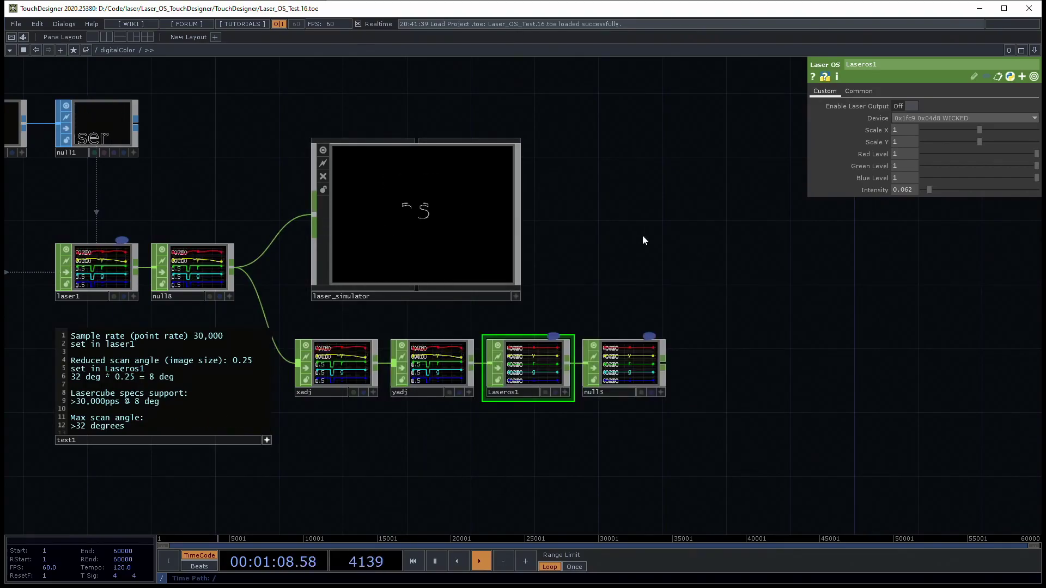
pyautogui.click(940, 115)
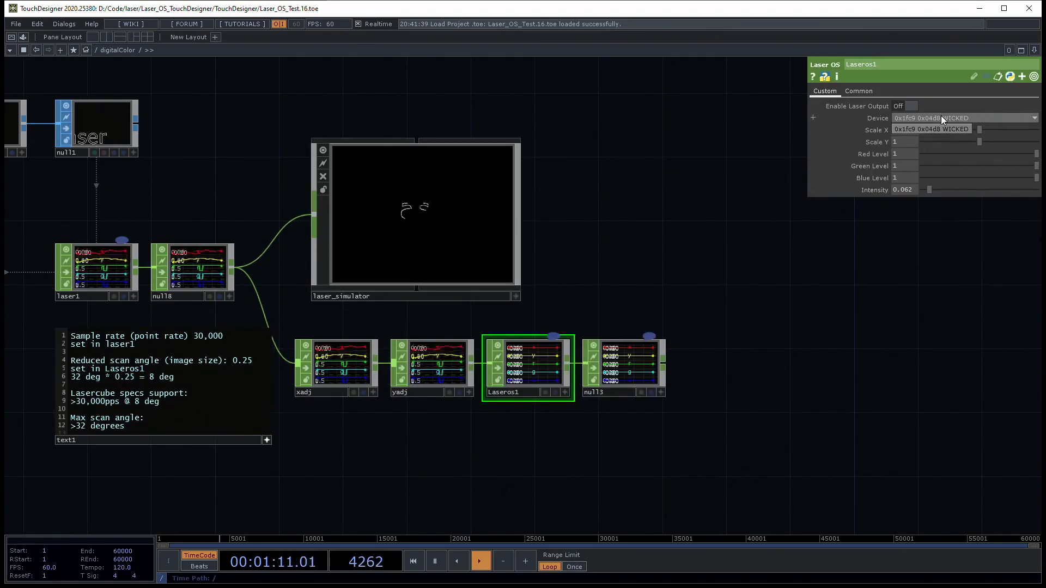
pyautogui.click(930, 129)
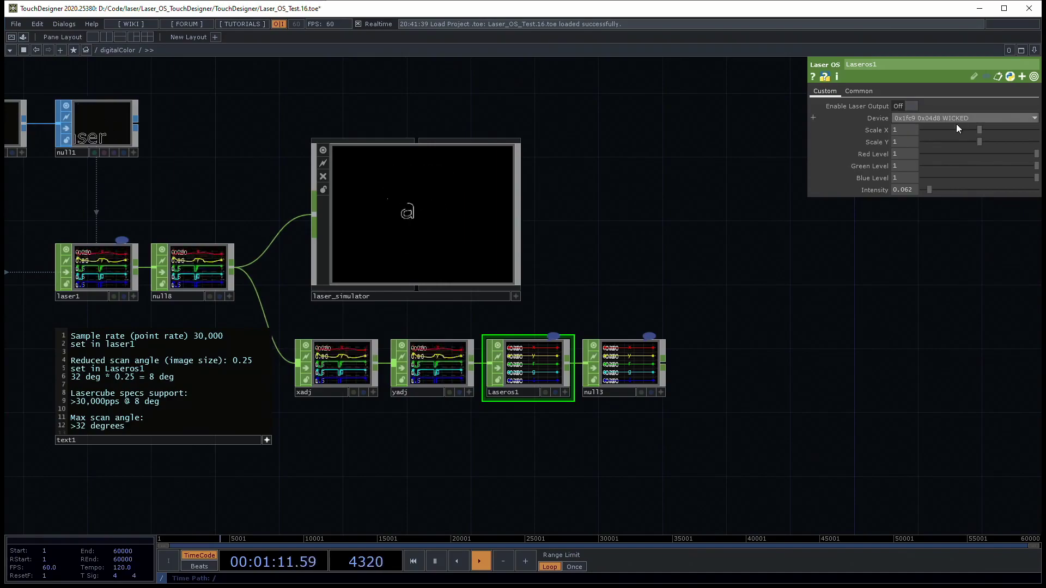
pyautogui.click(909, 106)
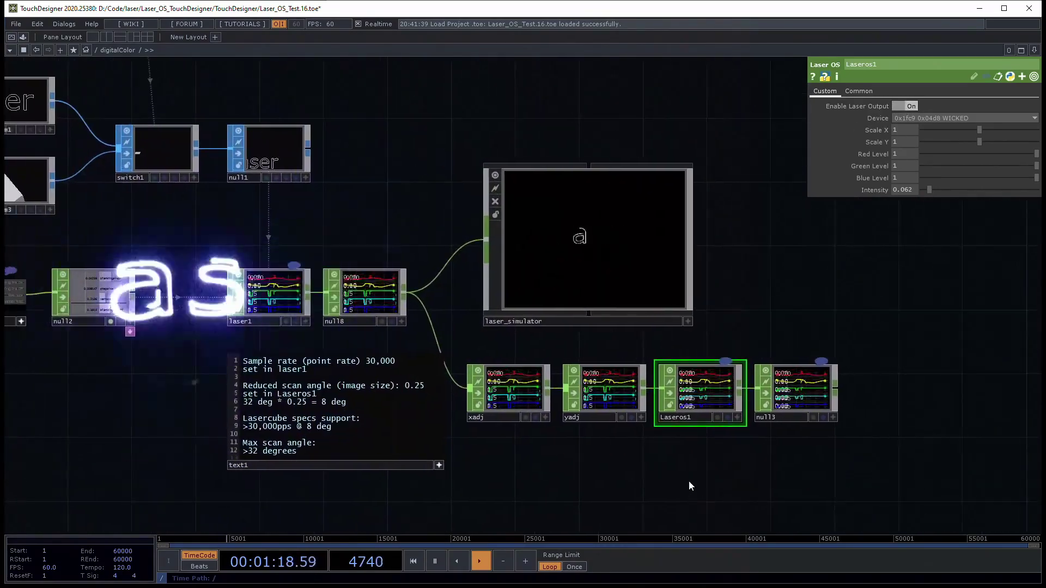
pyautogui.moveTo(546, 477); pyautogui.dragTo(692, 486)
pyautogui.moveTo(229, 402); pyautogui.dragTo(596, 454)
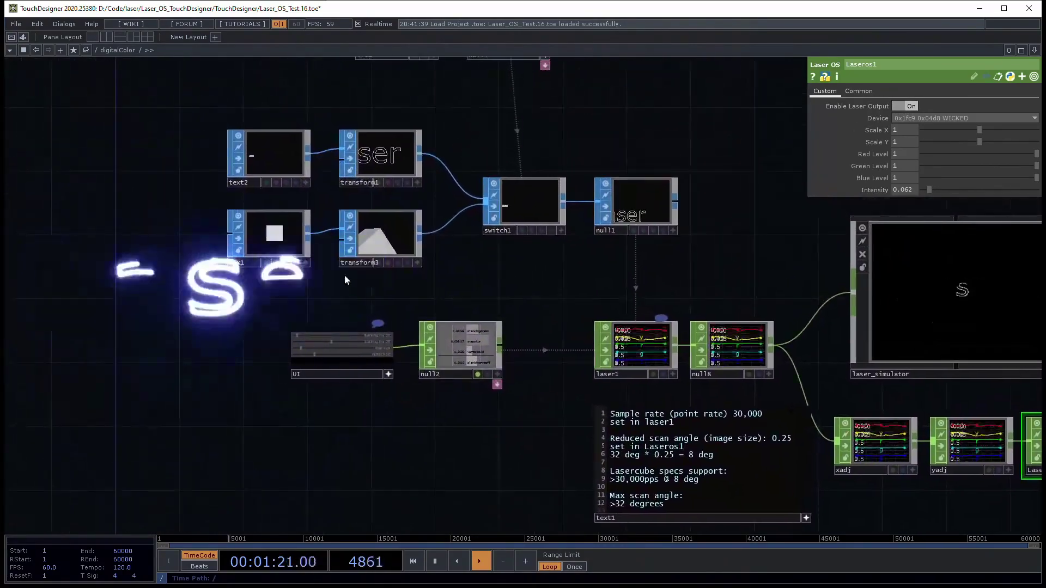
pyautogui.moveTo(231, 129); pyautogui.dragTo(226, 205)
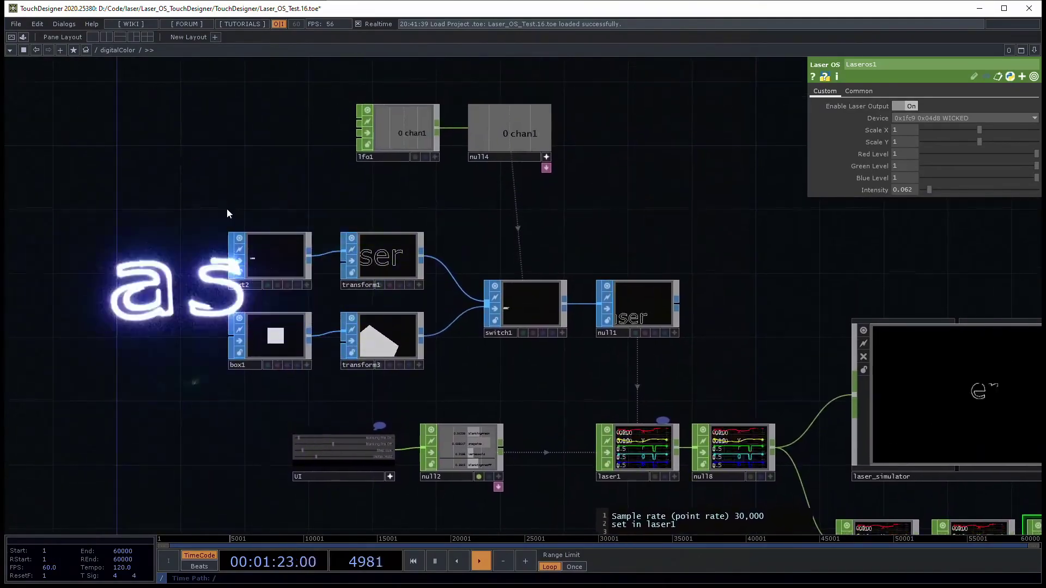
pyautogui.scroll(3, 289, 300)
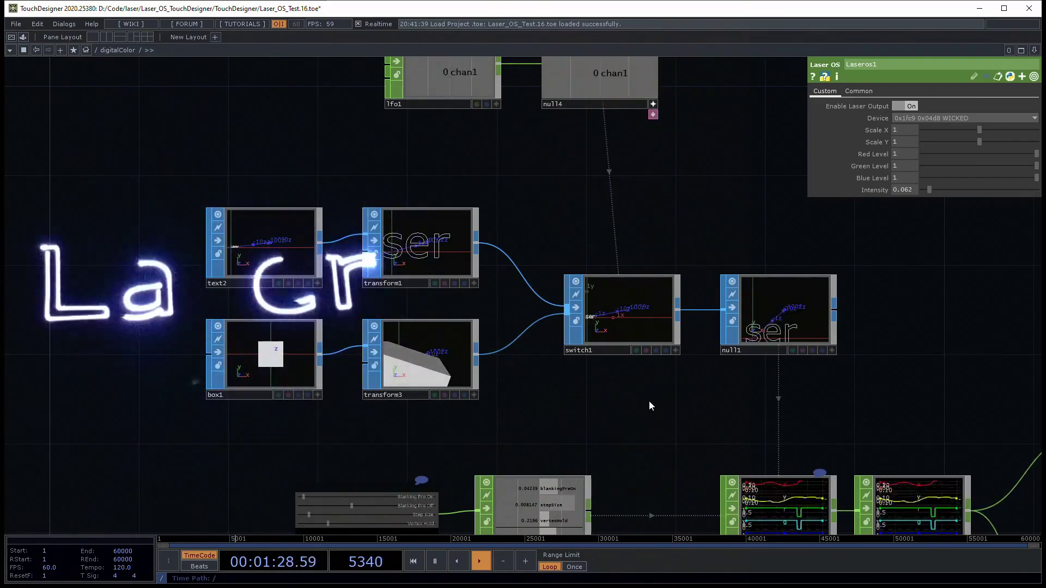
pyautogui.moveTo(652, 415); pyautogui.dragTo(533, 313)
pyautogui.moveTo(521, 488); pyautogui.dragTo(489, 388)
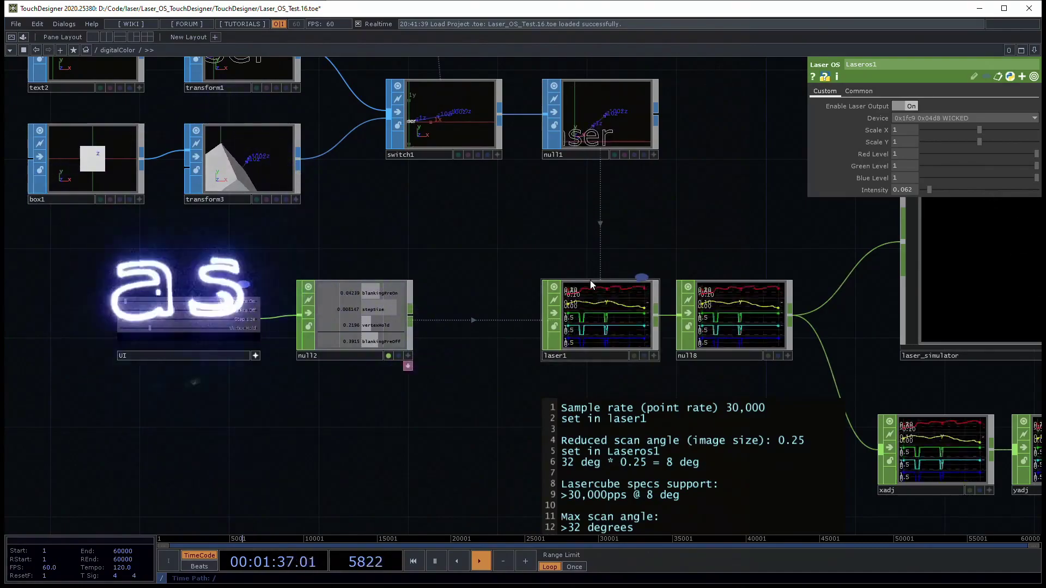
pyautogui.scroll(5, 190, 305)
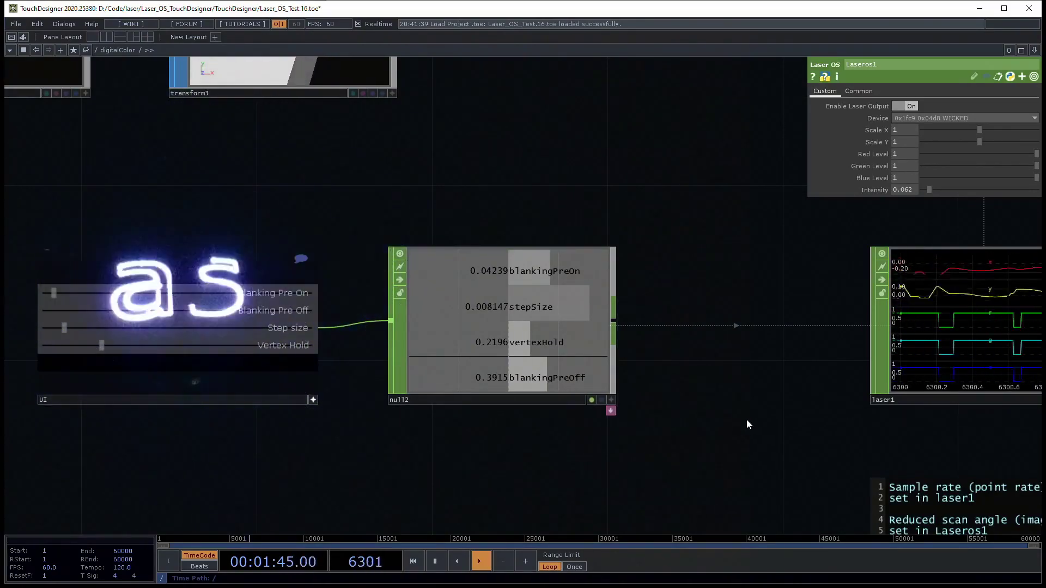
pyautogui.moveTo(760, 410); pyautogui.dragTo(691, 397)
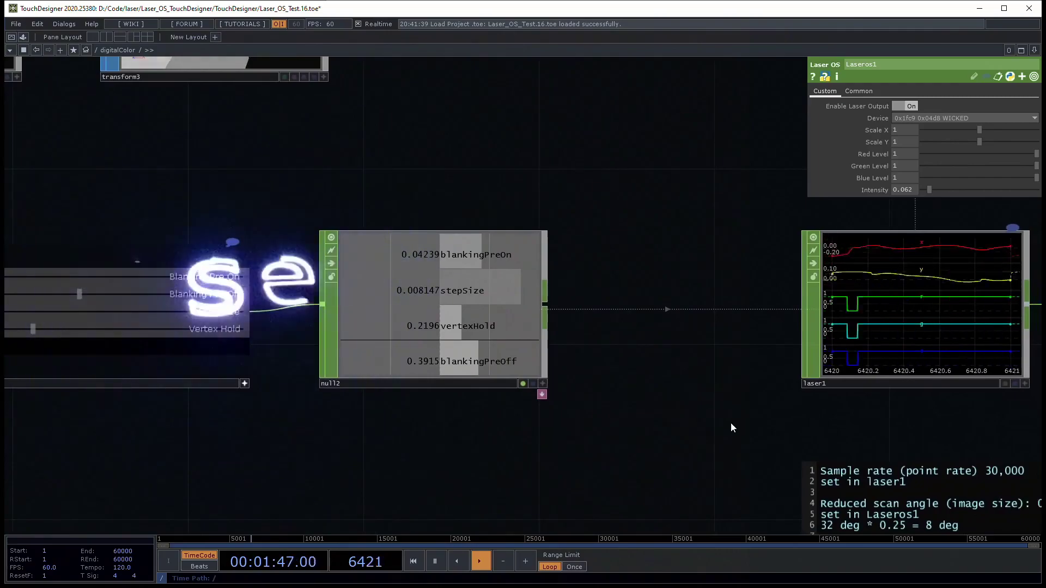
pyautogui.moveTo(769, 394); pyautogui.dragTo(466, 421)
pyautogui.scroll(-4, 621, 391)
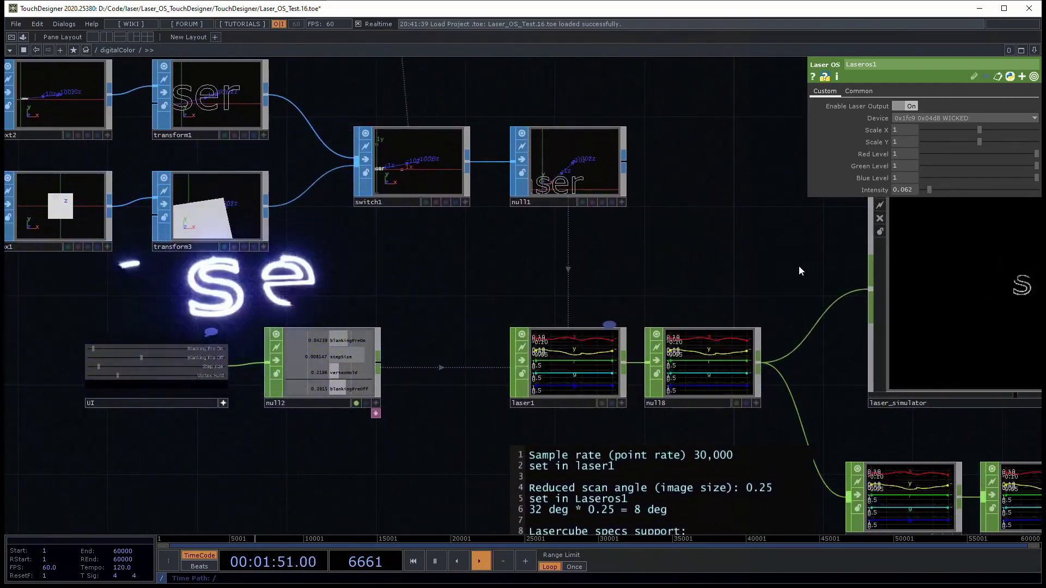
pyautogui.moveTo(798, 266); pyautogui.dragTo(512, 326)
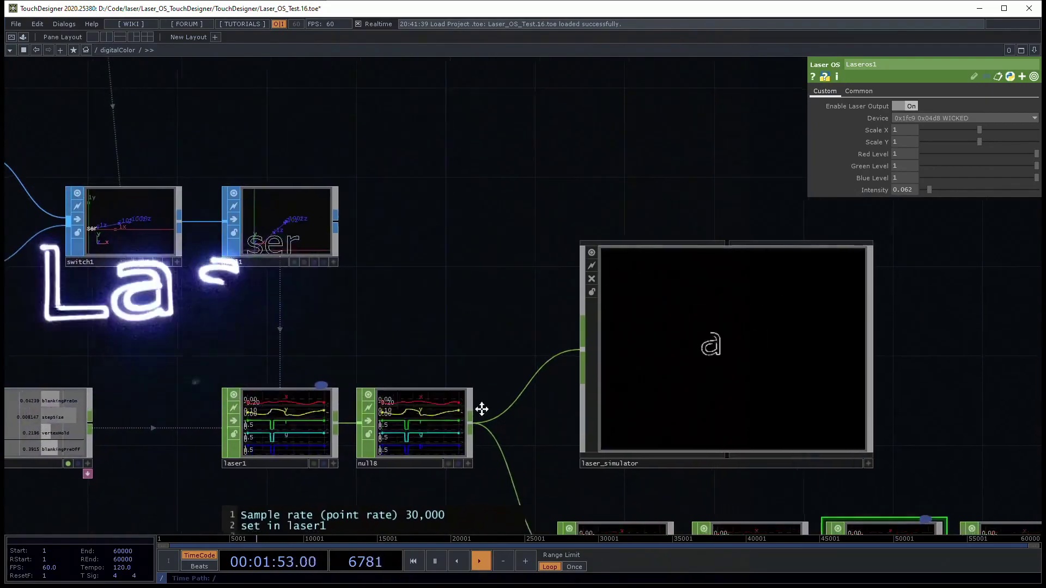
pyautogui.moveTo(780, 462); pyautogui.dragTo(636, 393)
pyautogui.moveTo(812, 385); pyautogui.dragTo(761, 321)
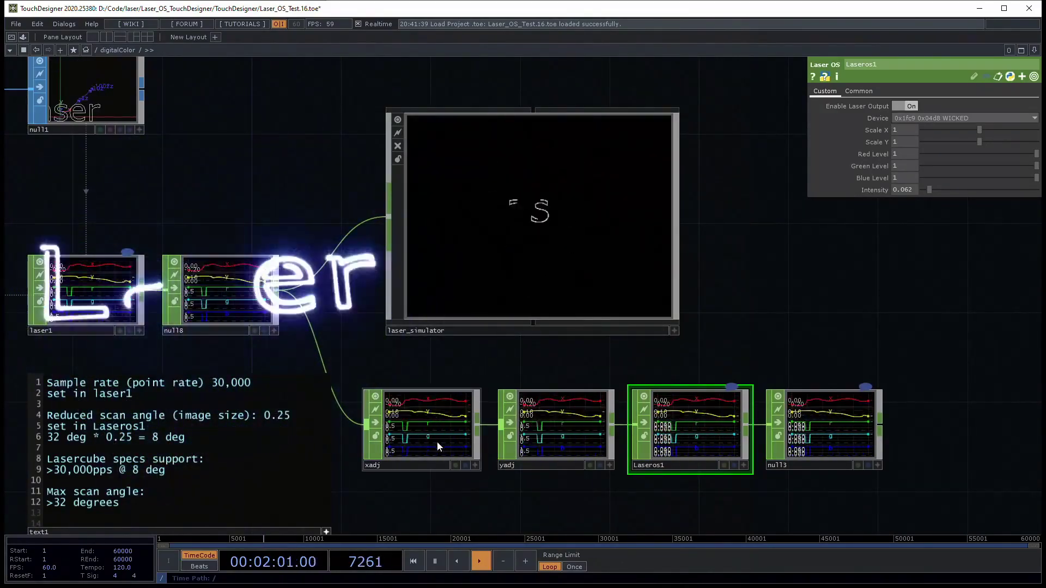
# Set the xadj Math CHOP's Post-Add to -0.1 to shift the laser horizontally.
pyautogui.scroll(-4, 612, 524)
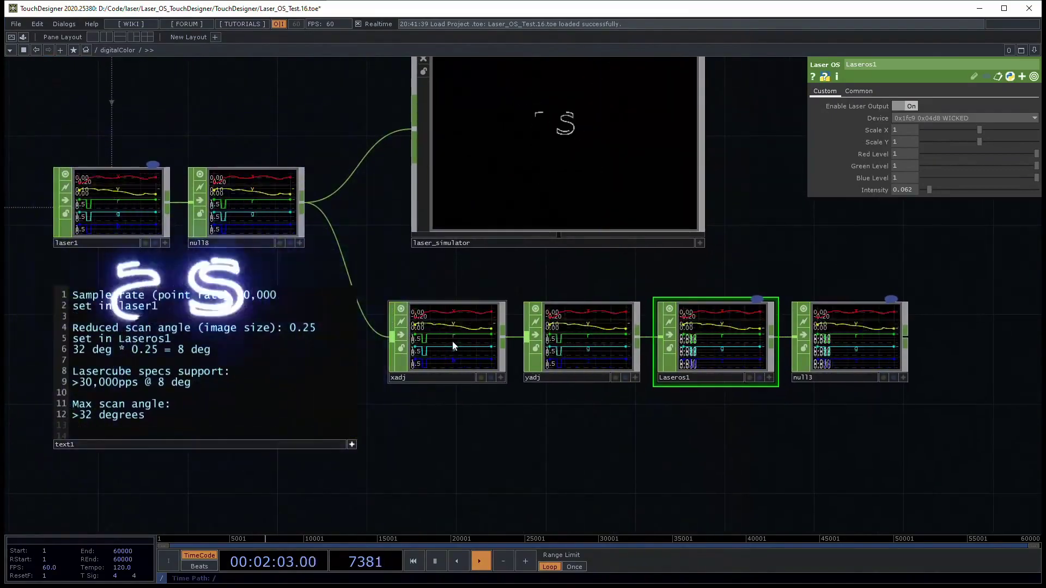
pyautogui.click(453, 341)
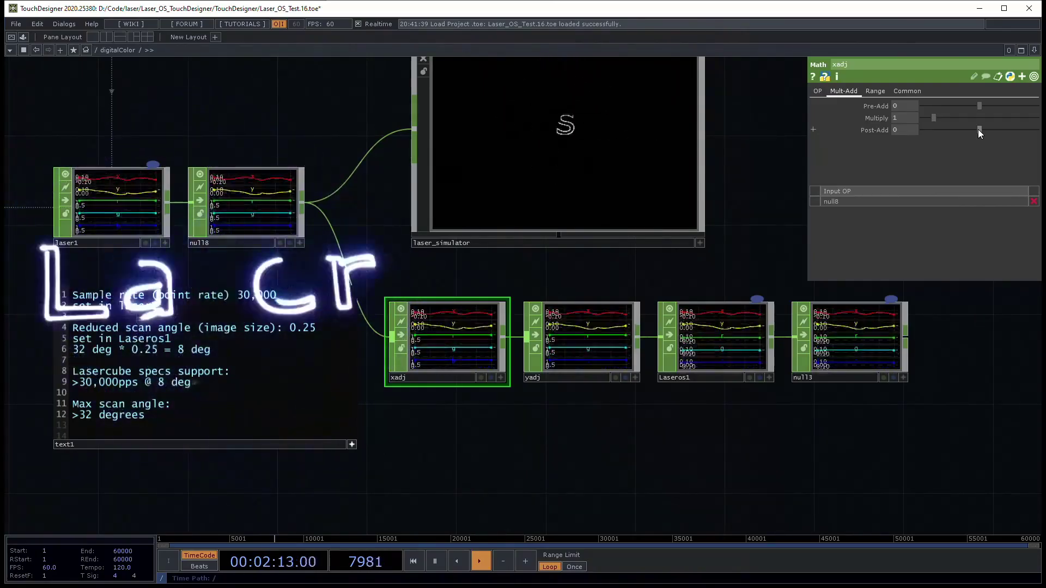
pyautogui.moveTo(978, 129); pyautogui.dragTo(979, 139)
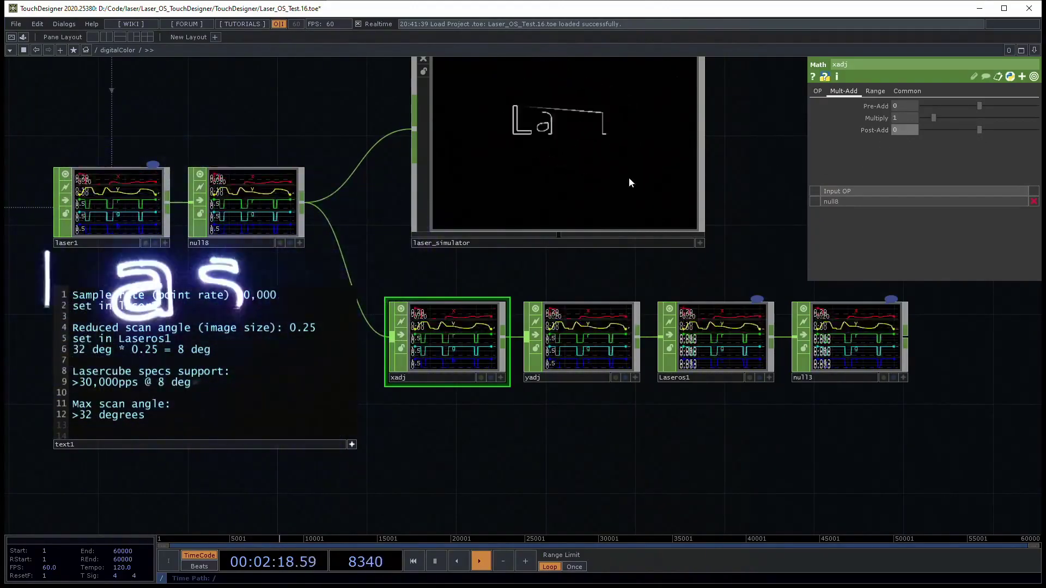
pyautogui.scroll(-5, 499, 179)
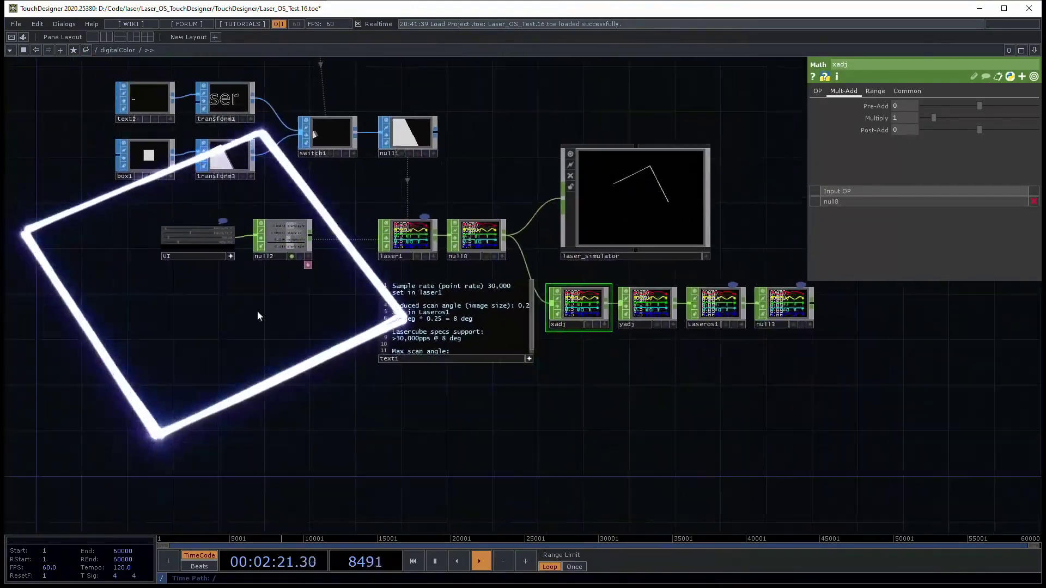
pyautogui.click(415, 232)
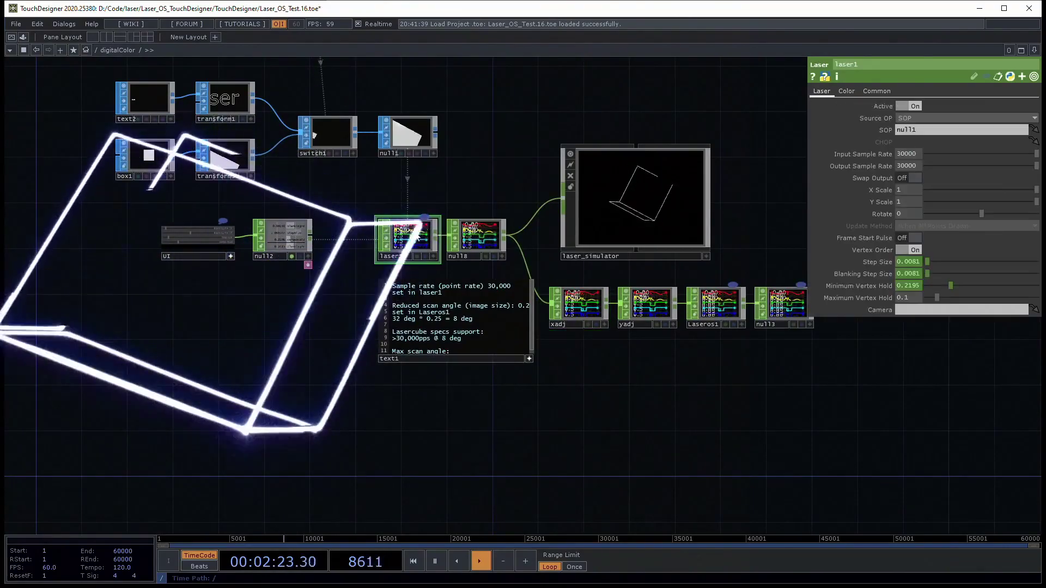
# Drop laser1's Green Scale from 1 to 0 on its Color page.
pyautogui.click(847, 90)
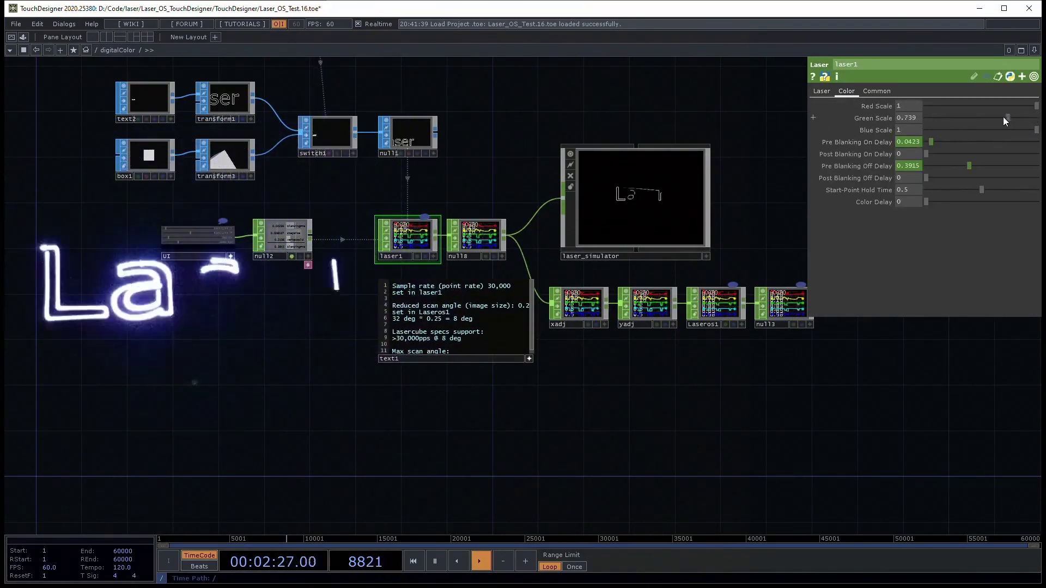
pyautogui.moveTo(1002, 116); pyautogui.dragTo(911, 115)
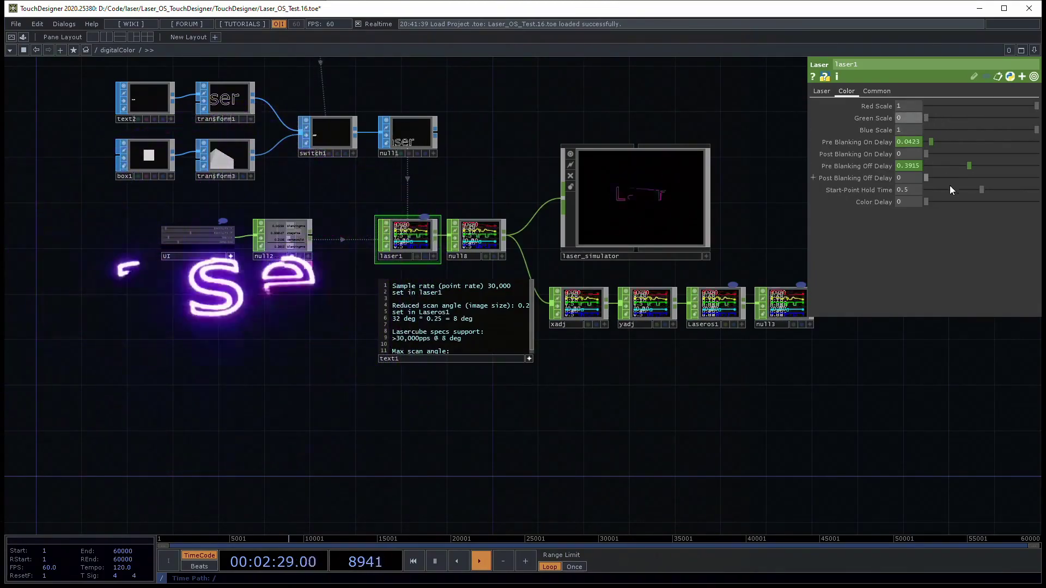